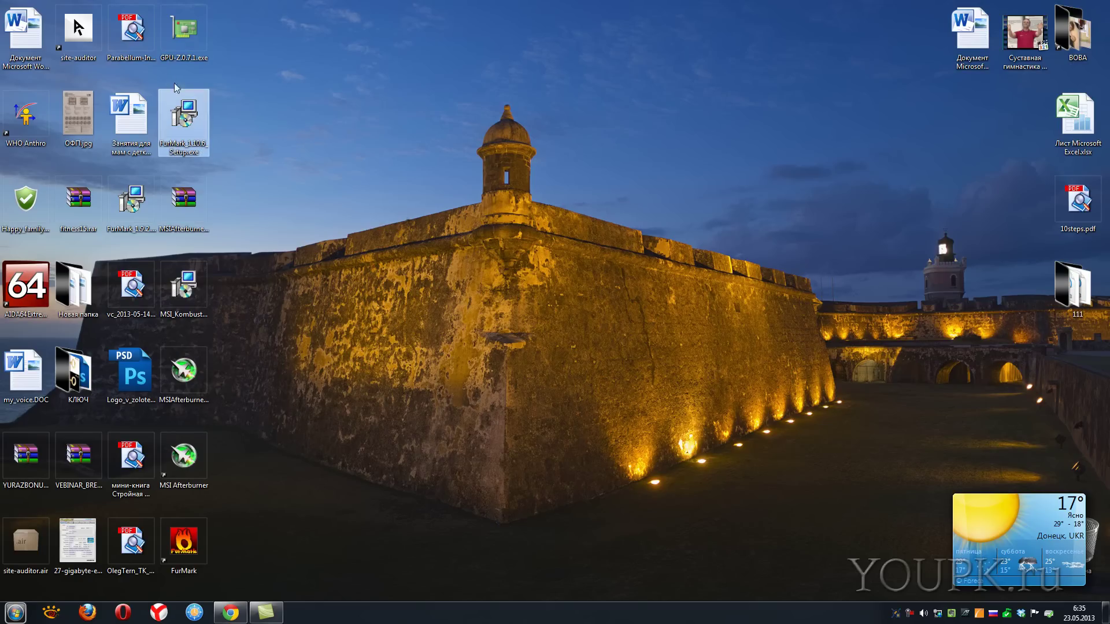
left_click(166, 59)
left_click(275, 187)
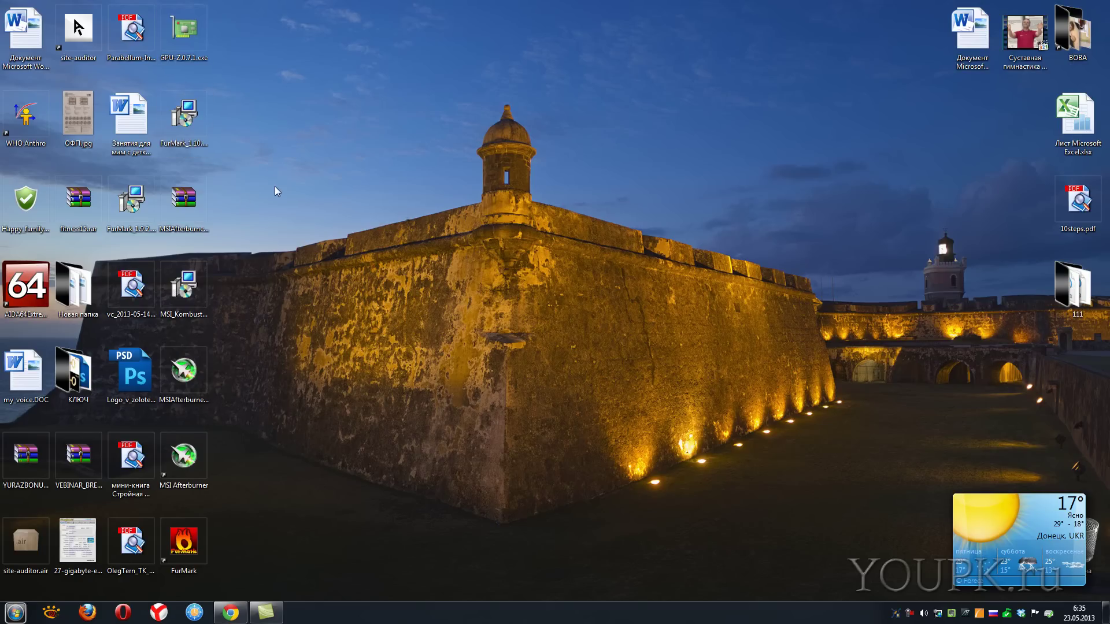
Switch to Chrome and search Google for "furmark" in a new tab
left_click(230, 611)
key("ctrl+t")
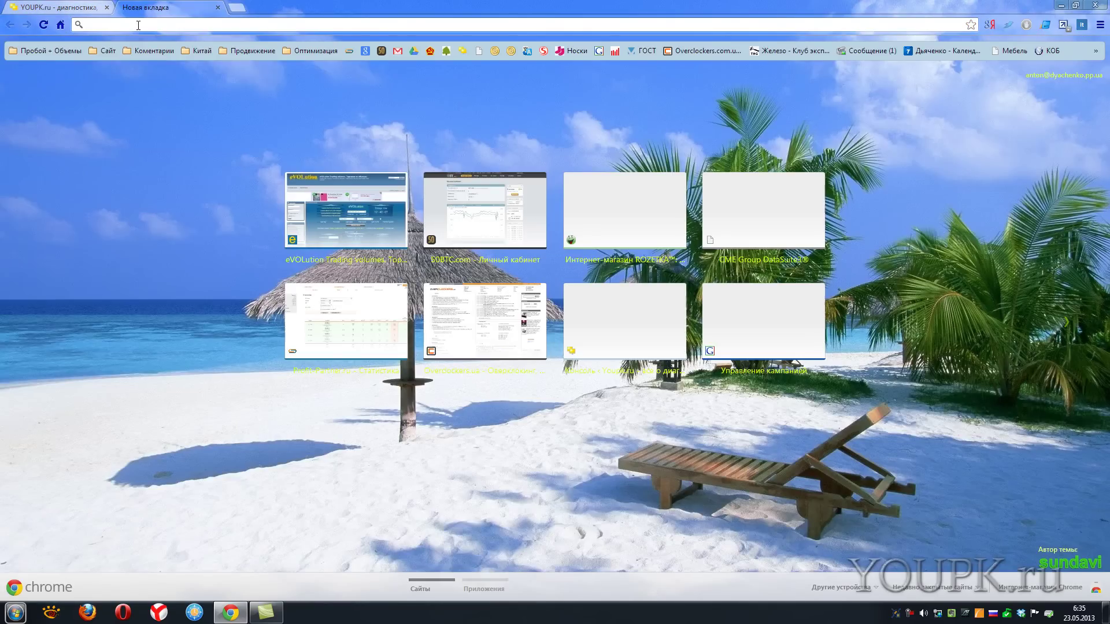
type("Аг")
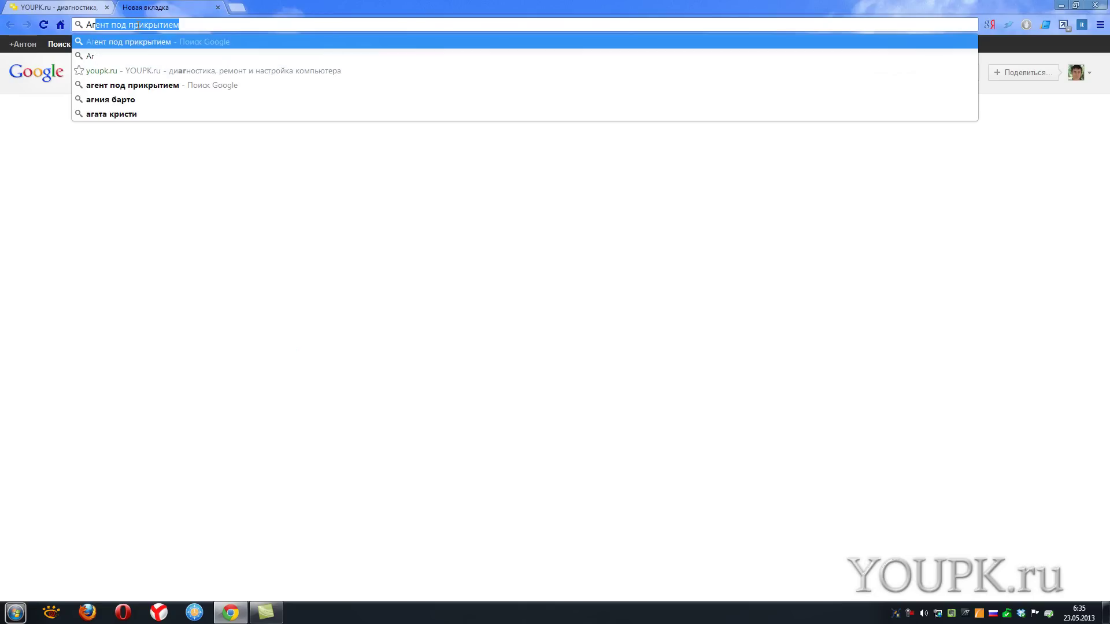
type("кьфкл")
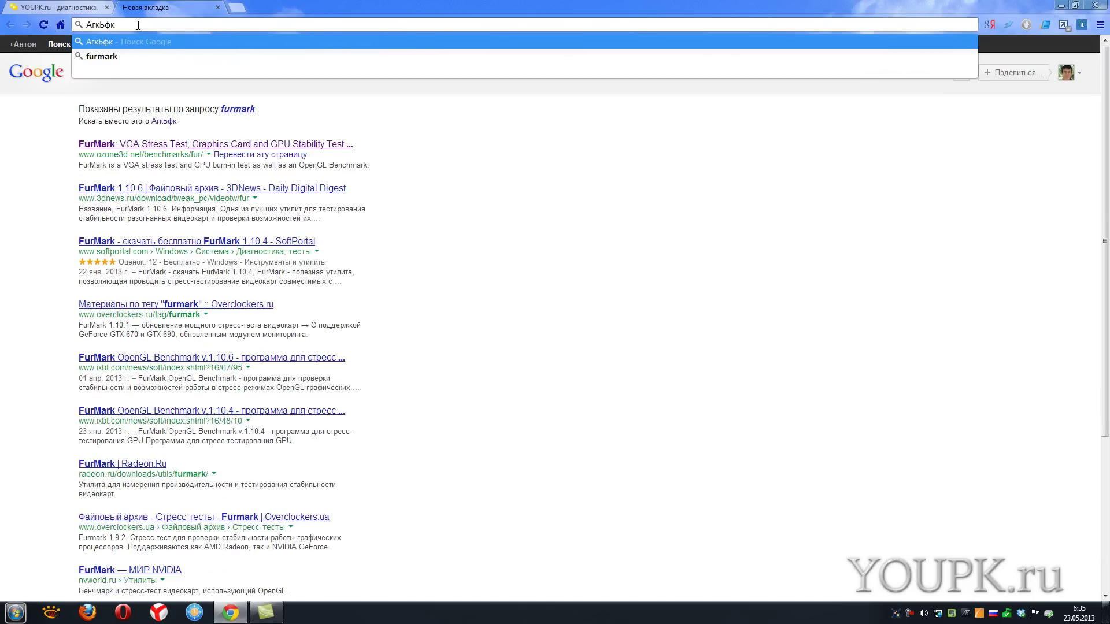
key("Down")
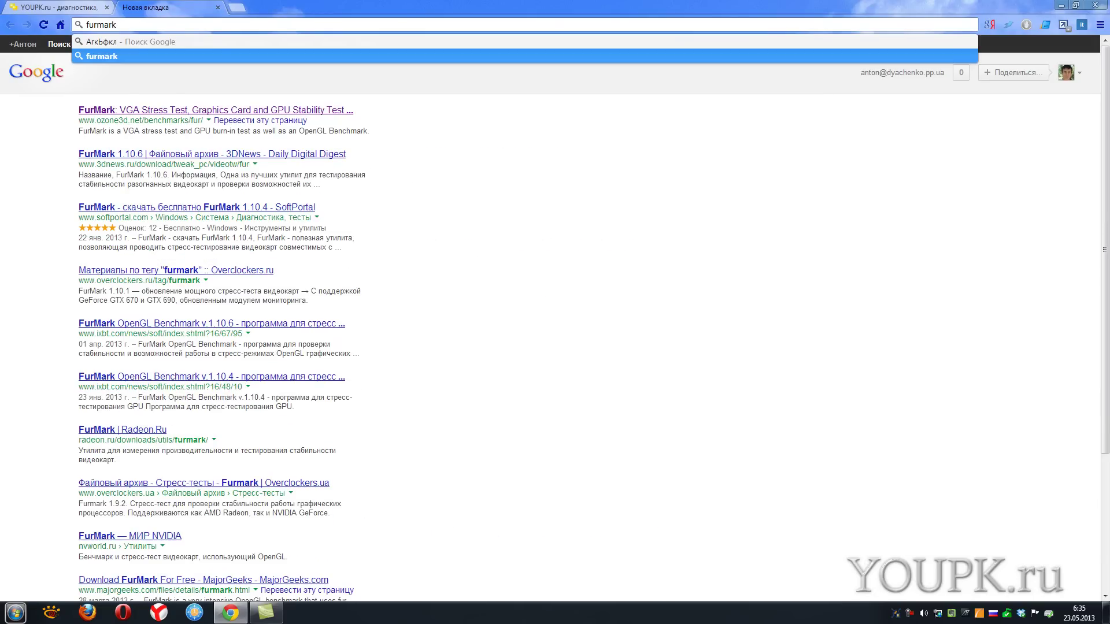
key("Return")
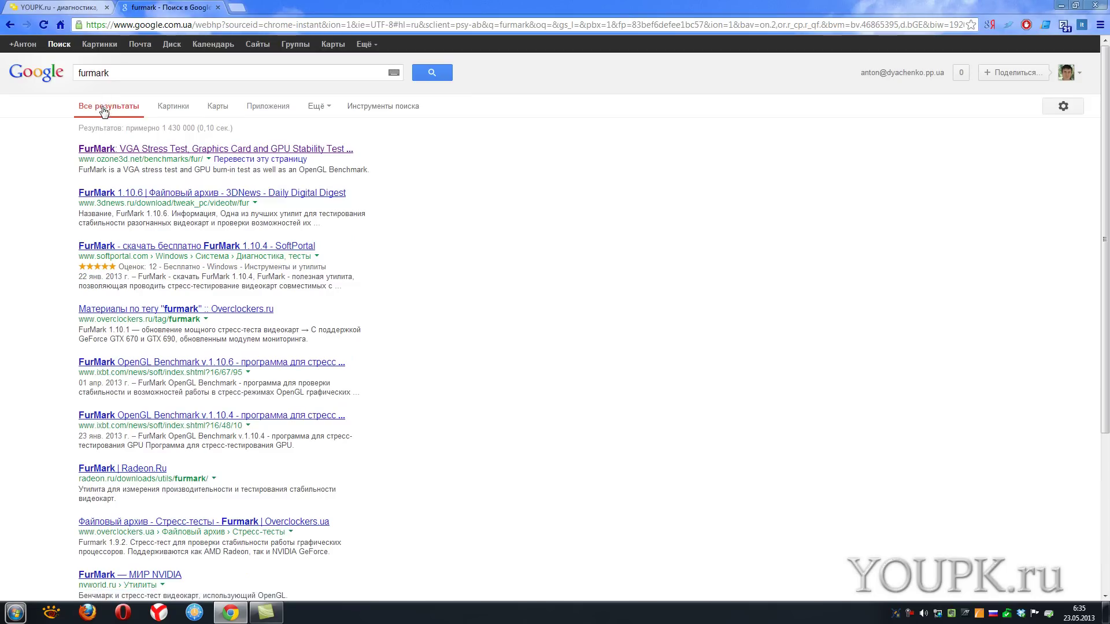
Open the ozone3d.net FurMark result in its own tab and follow it to the FurMark 1.10.6 download section on Geeks3D
middle_click(144, 150)
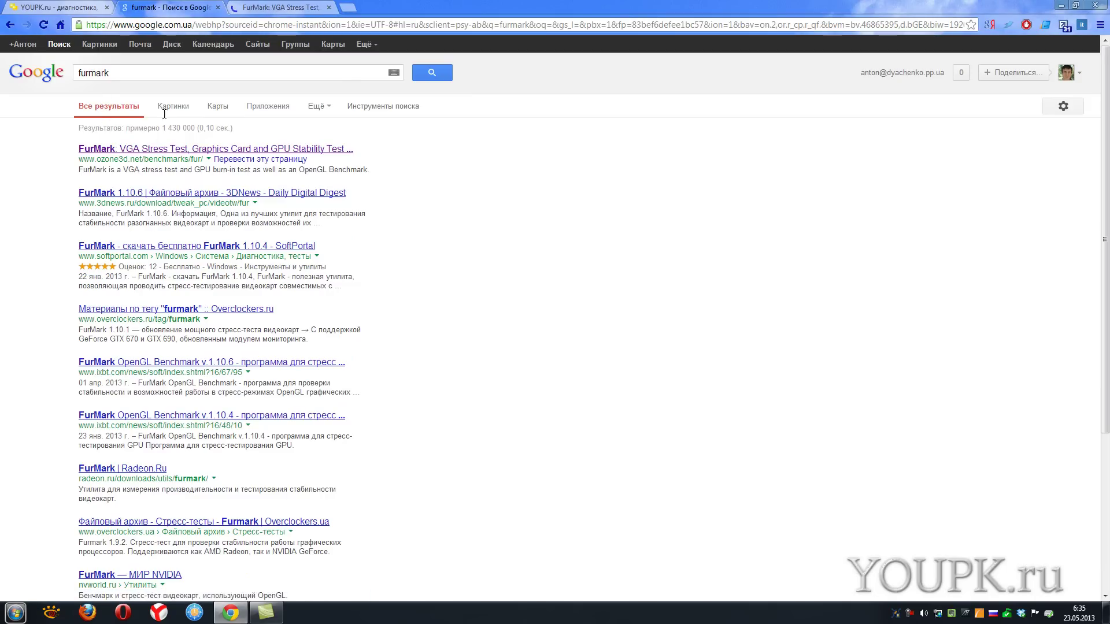
left_click(260, 8)
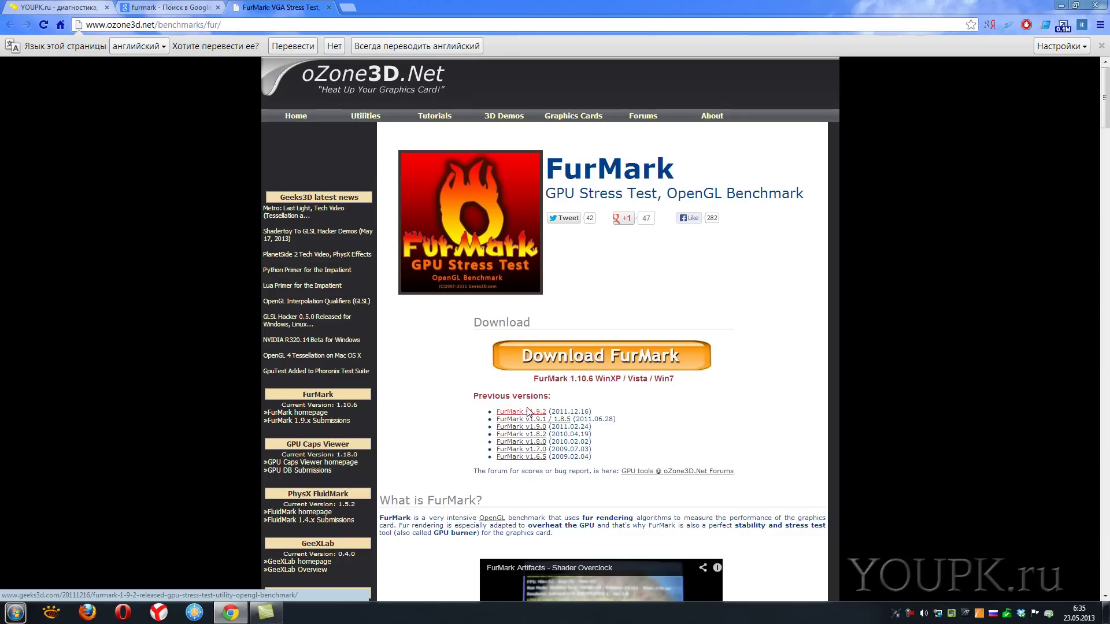
left_click(555, 362)
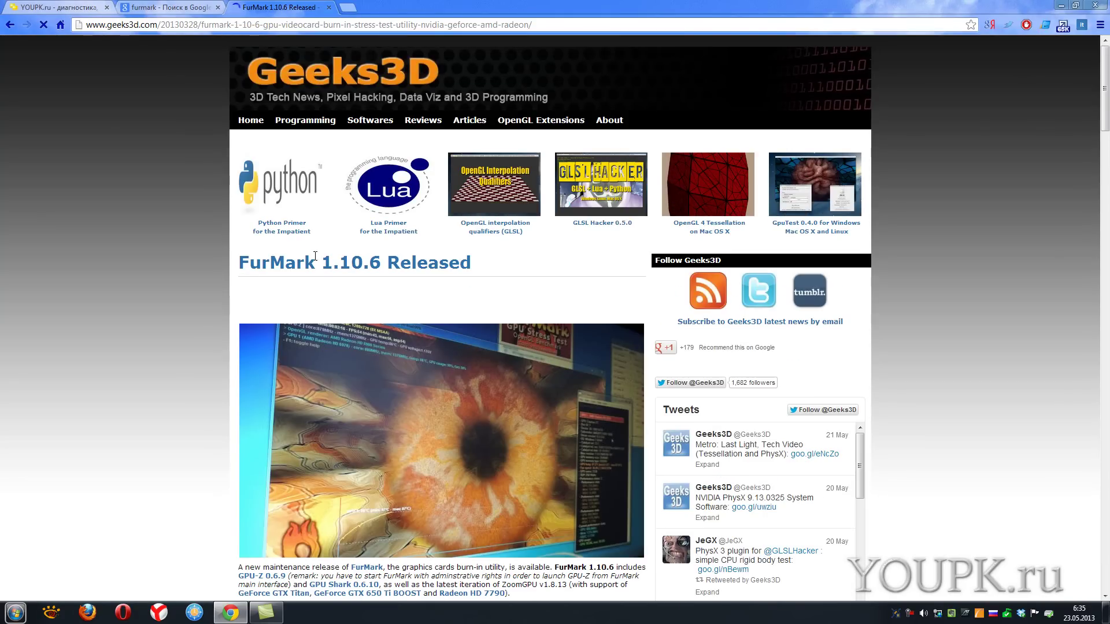
left_click_drag(285, 263, 428, 263)
left_click(176, 320)
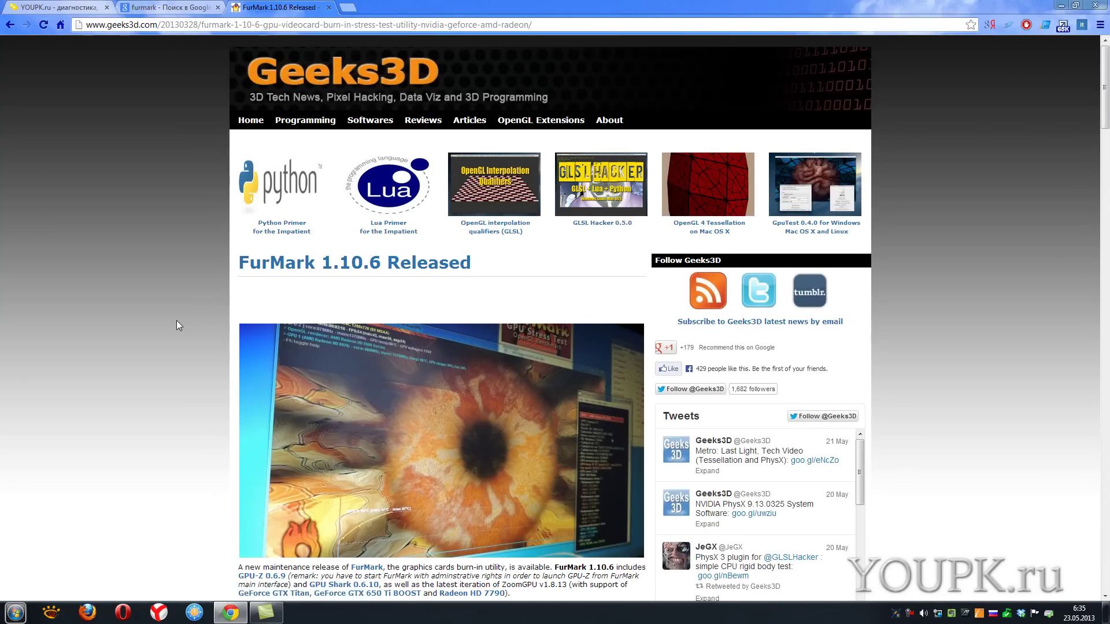
scroll(180, 336, "down", 4)
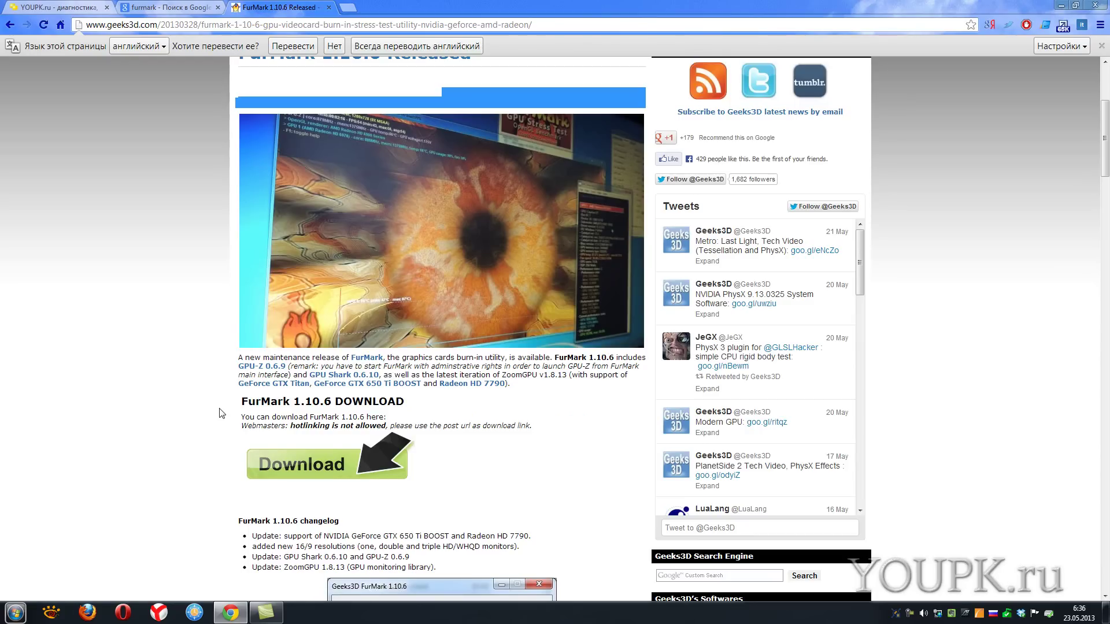
Search Google for "gpu-z" in another new tab
left_click(347, 8)
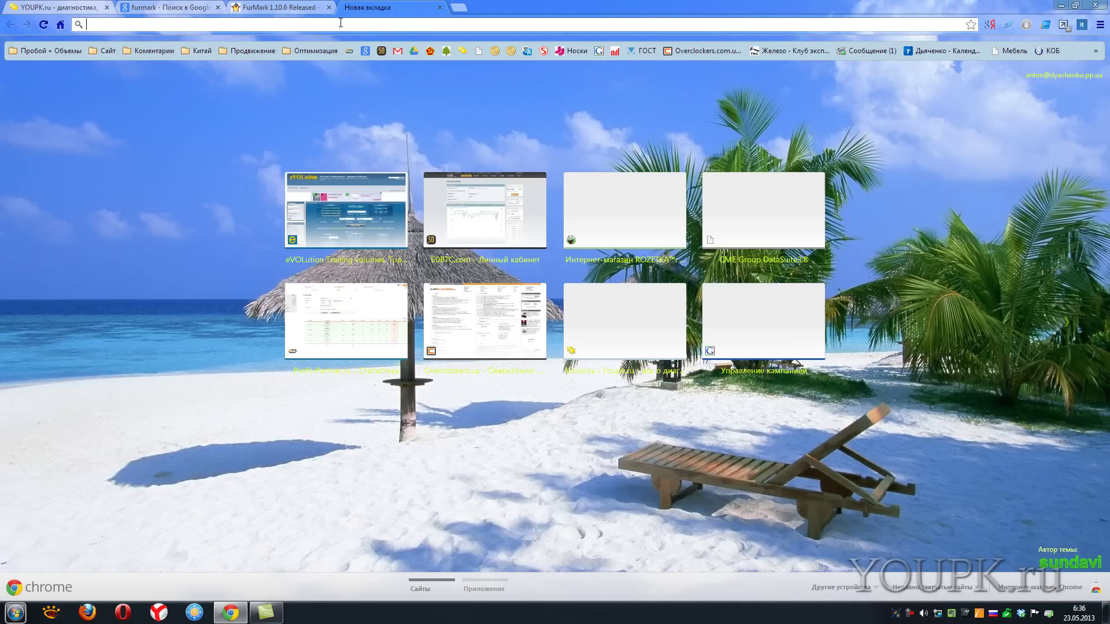
type("пзг")
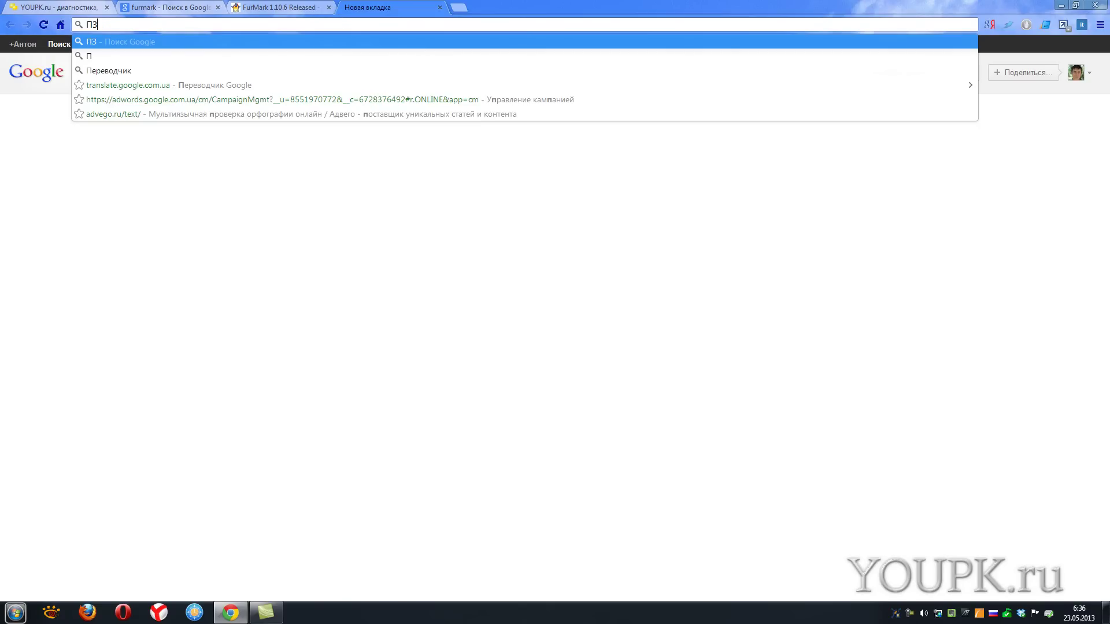
key("BackSpace")
key("BackSpace")
key("BackSpace")
type("gpu-z")
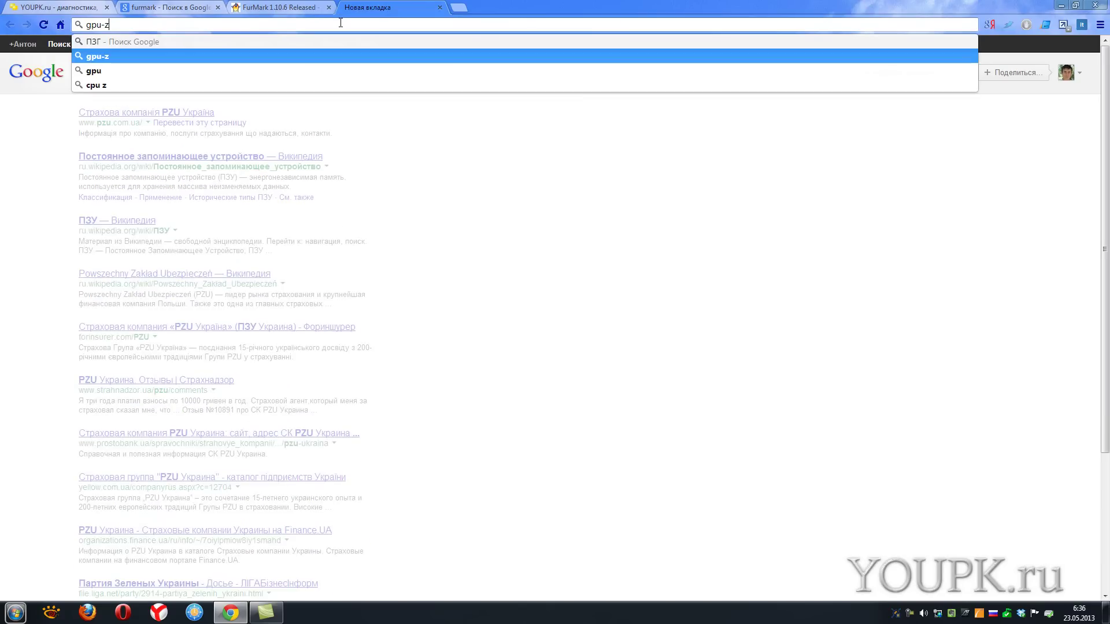
key("Return")
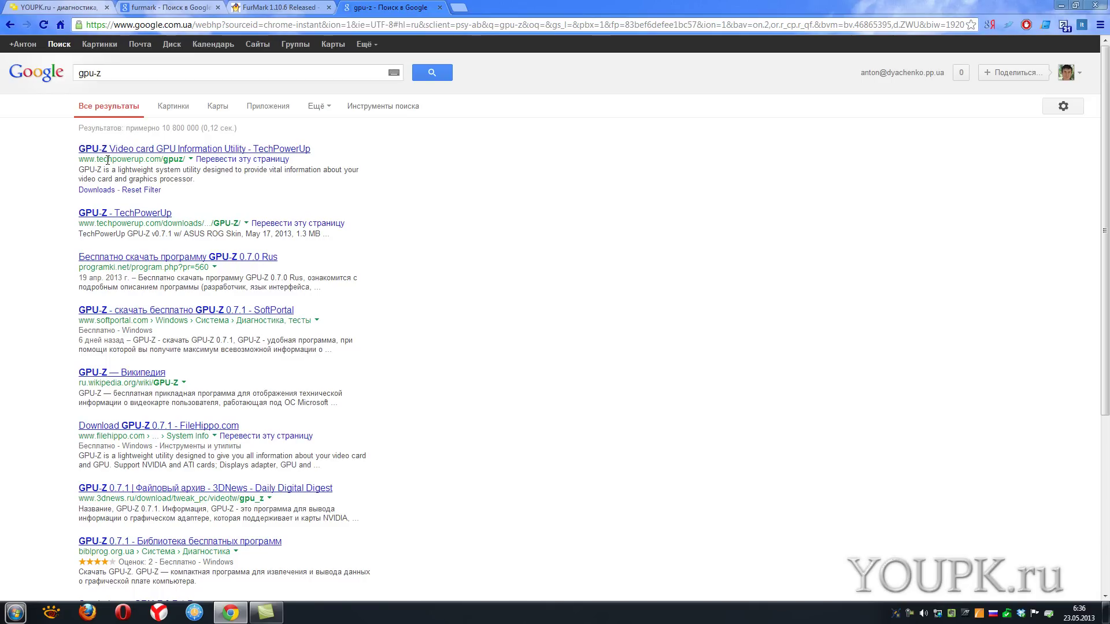
Open the TechPowerUp GPU-Z result in its own tab and go to the GPU-Z v0.7.1 page in the site's downloads
right_click(143, 150)
left_click(157, 160)
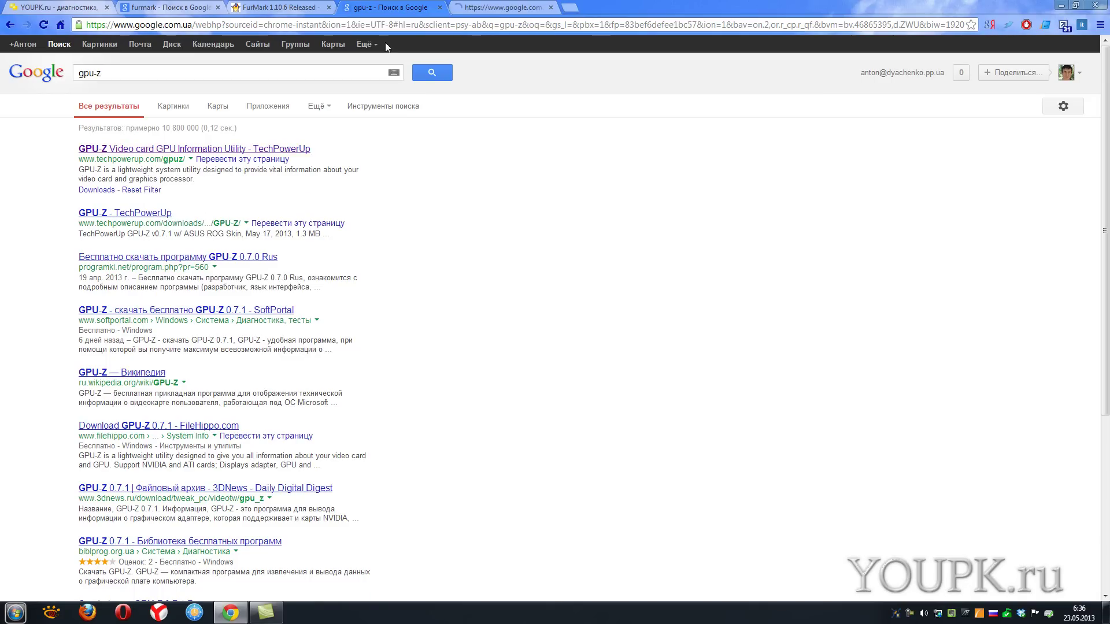
left_click(477, 9)
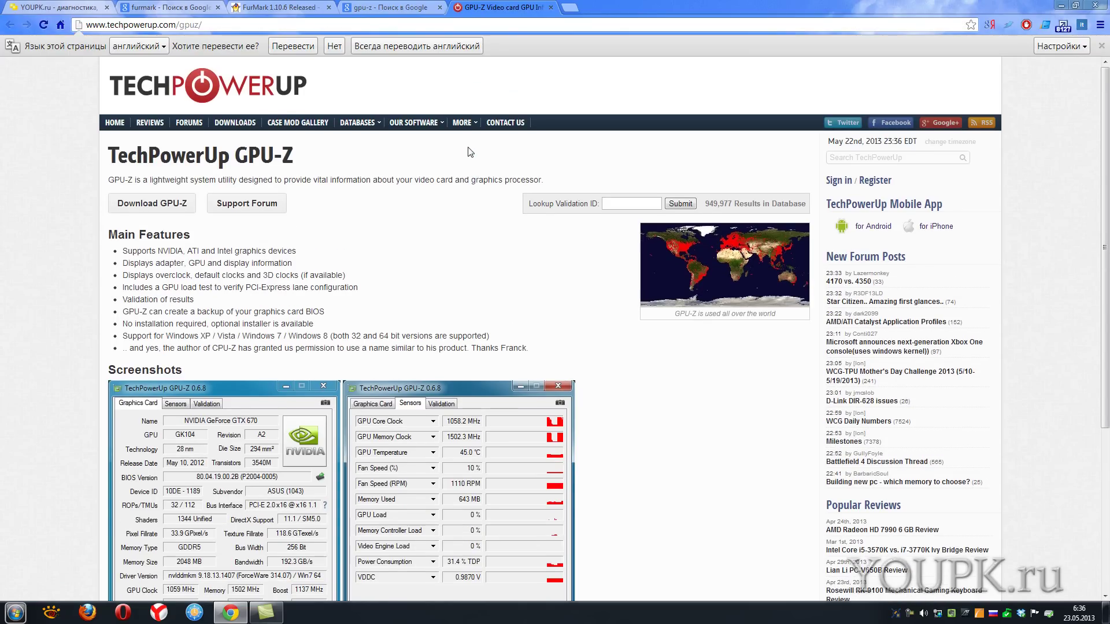
left_click(237, 122)
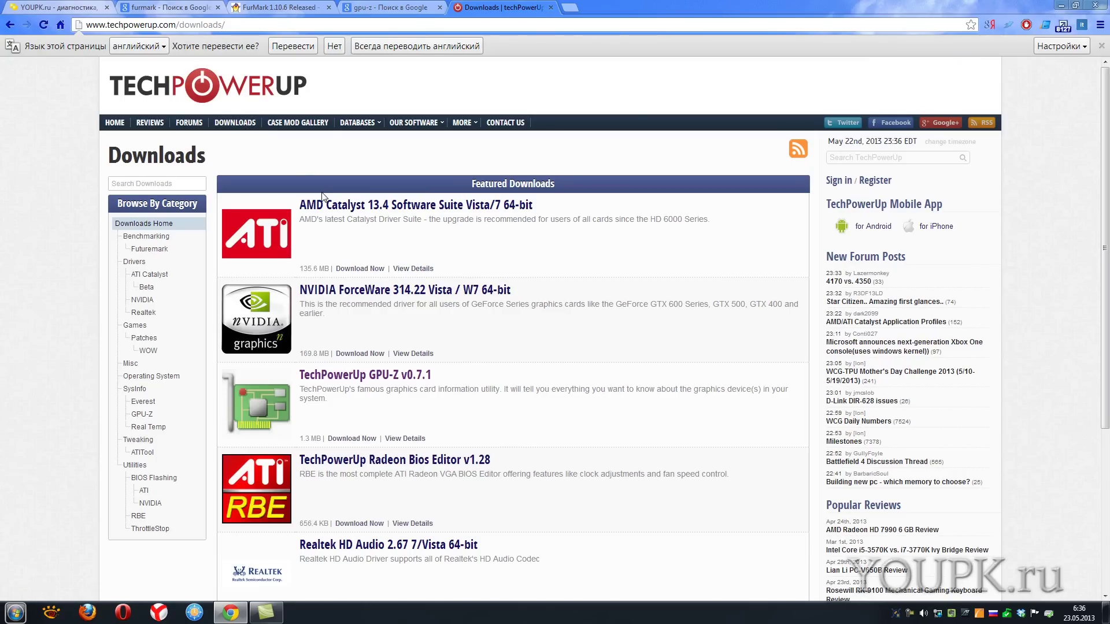
scroll(327, 210, "down", 2)
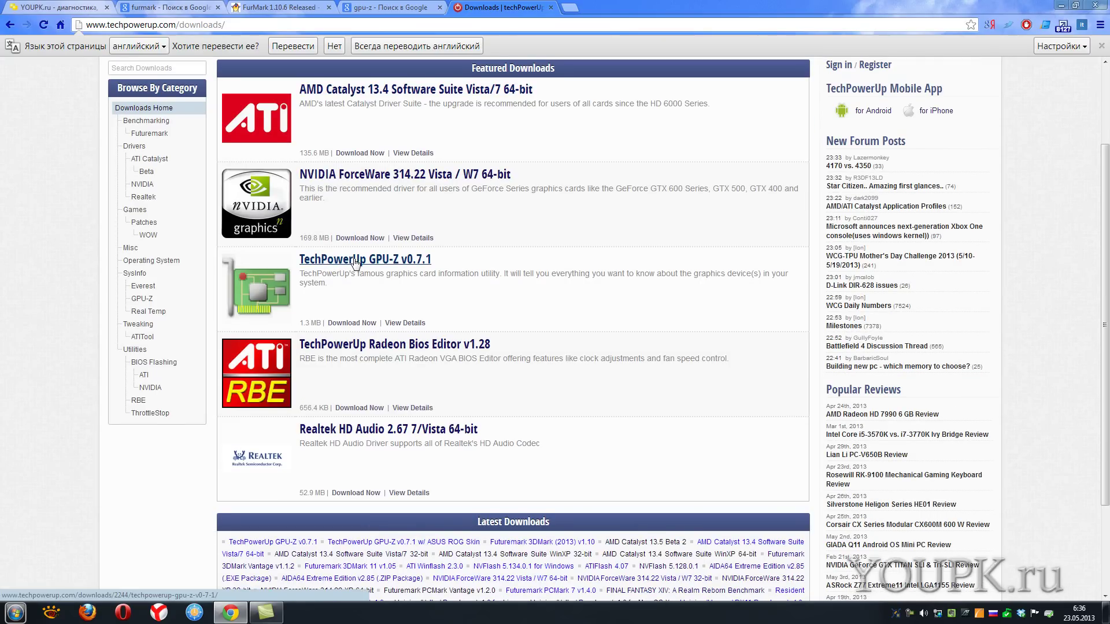
left_click(383, 261)
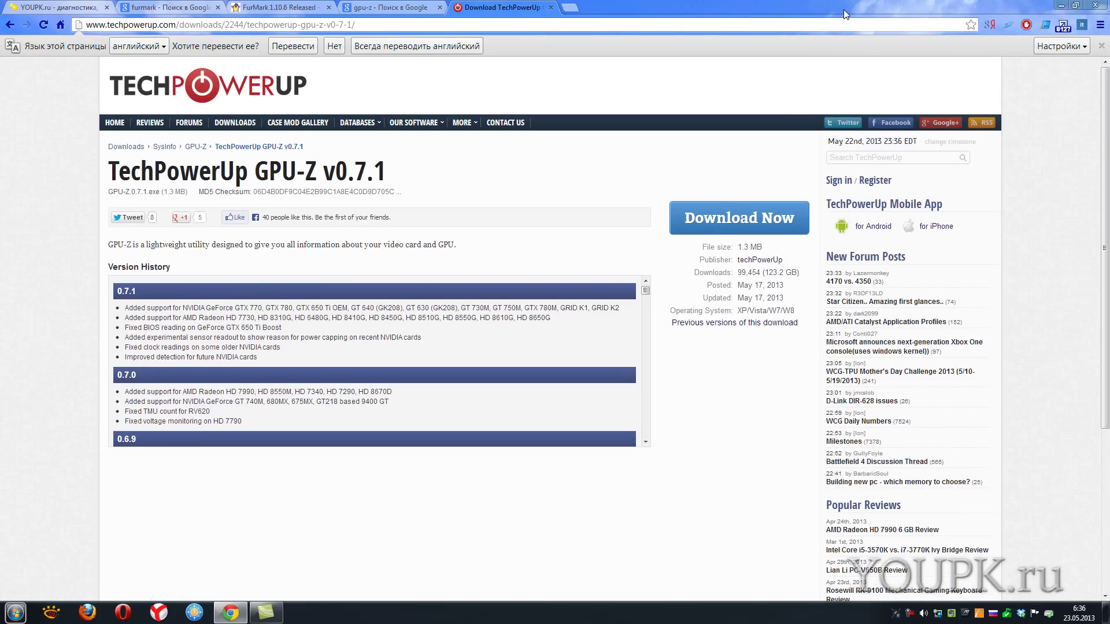
Minimize the browser and launch FurMark and GPU-Z 0.7.1 from the desktop
left_click(1061, 5)
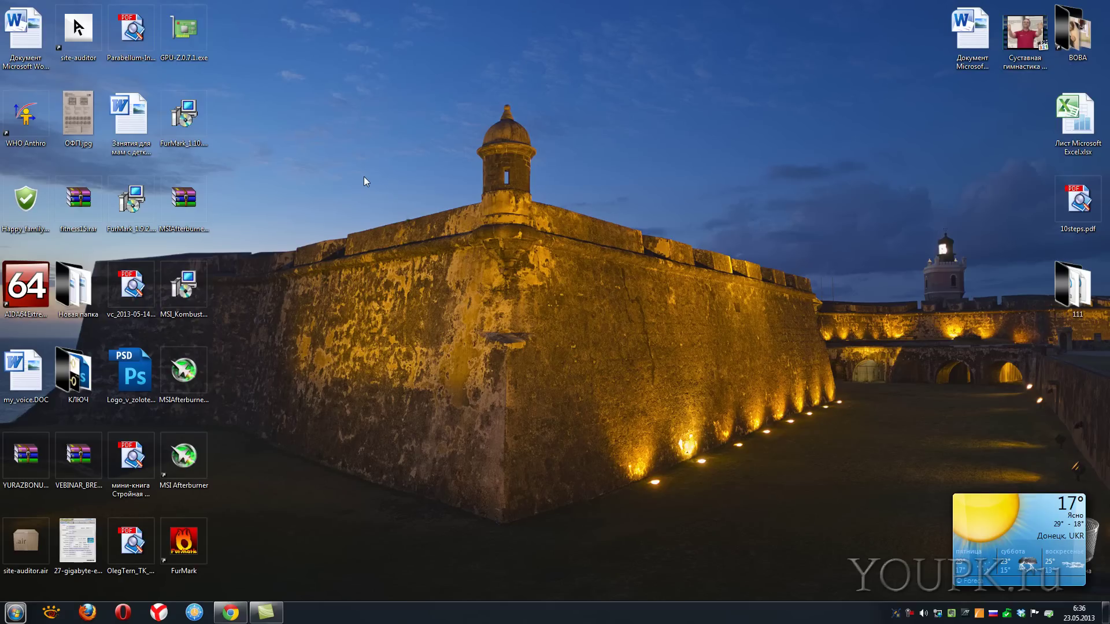
left_click(184, 118)
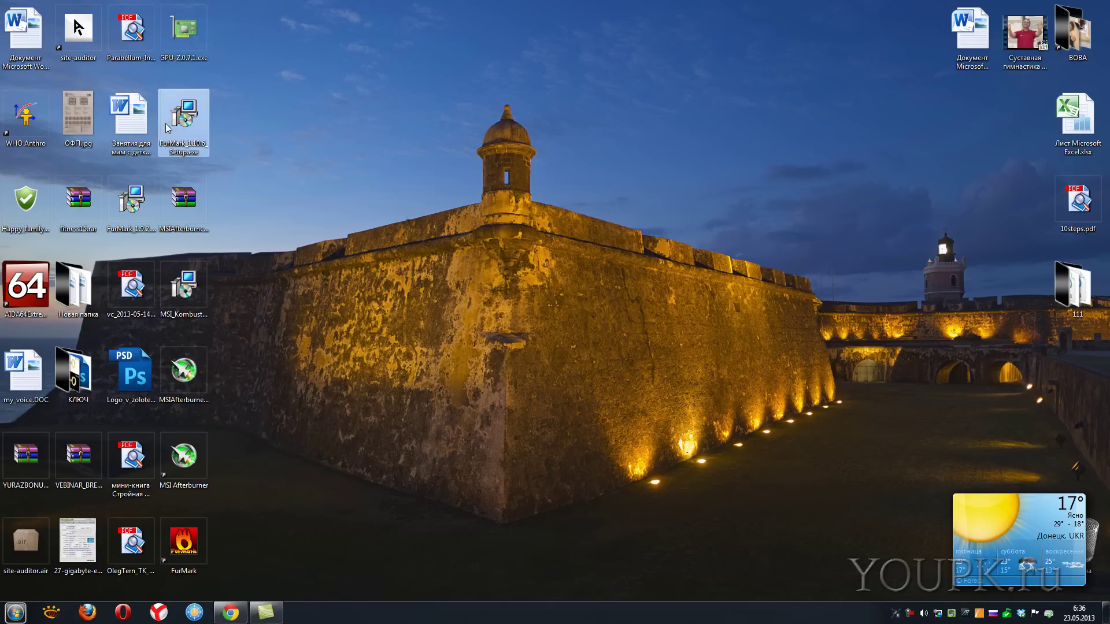
left_click(253, 137)
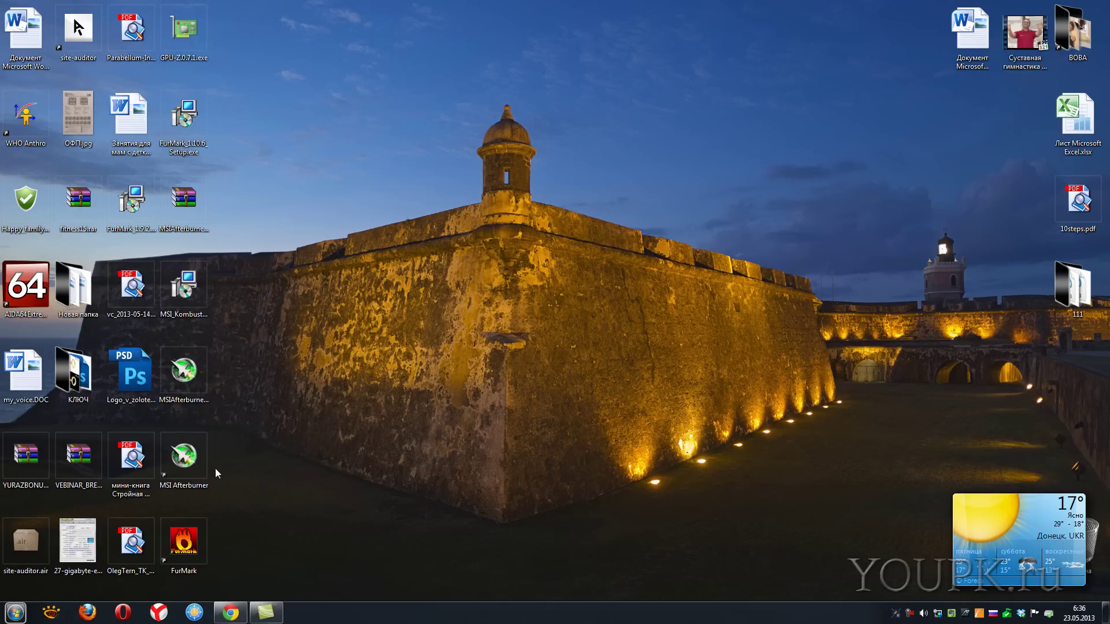
double_click(196, 537)
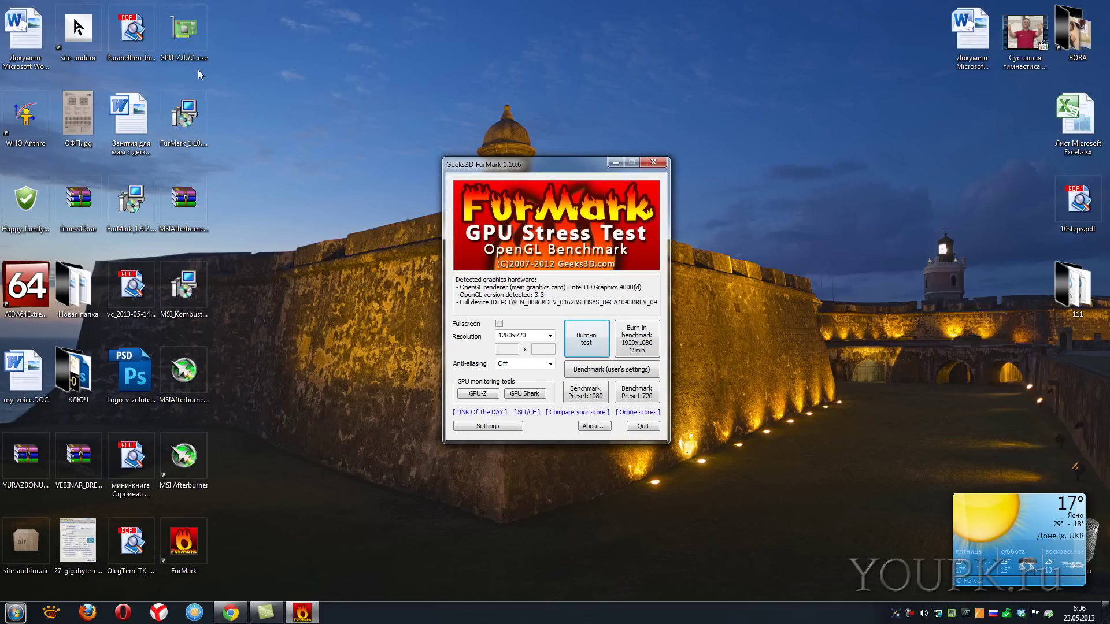
double_click(189, 41)
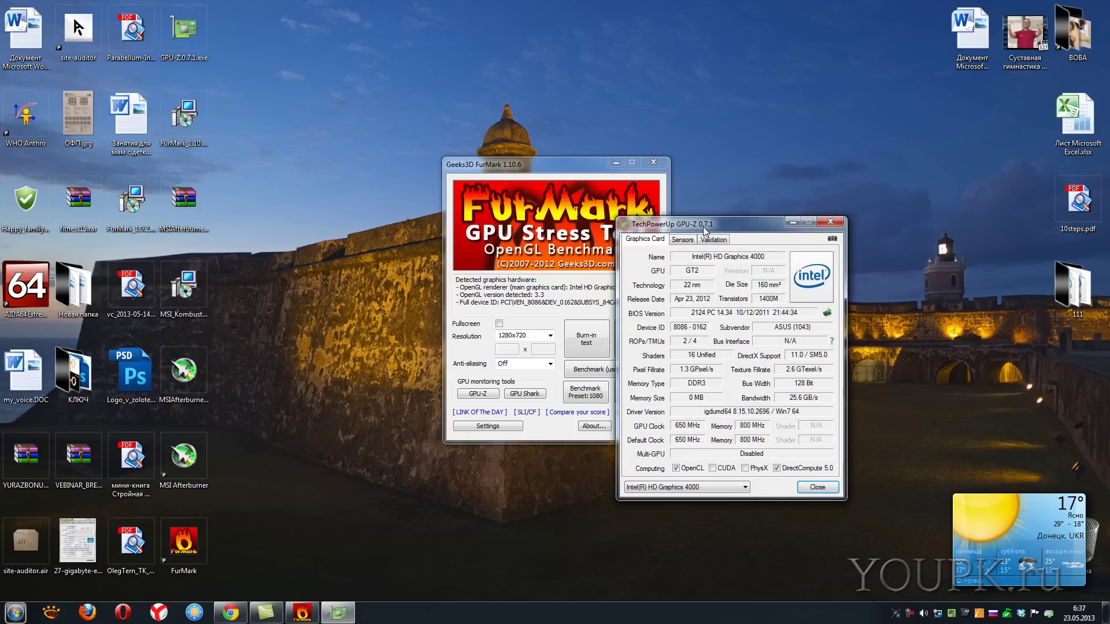
Arrange the FurMark and GPU-Z windows side by side without overlap and bring GPU-Z into focus
left_click_drag(706, 230, 968, 161)
left_click_drag(591, 163, 794, 154)
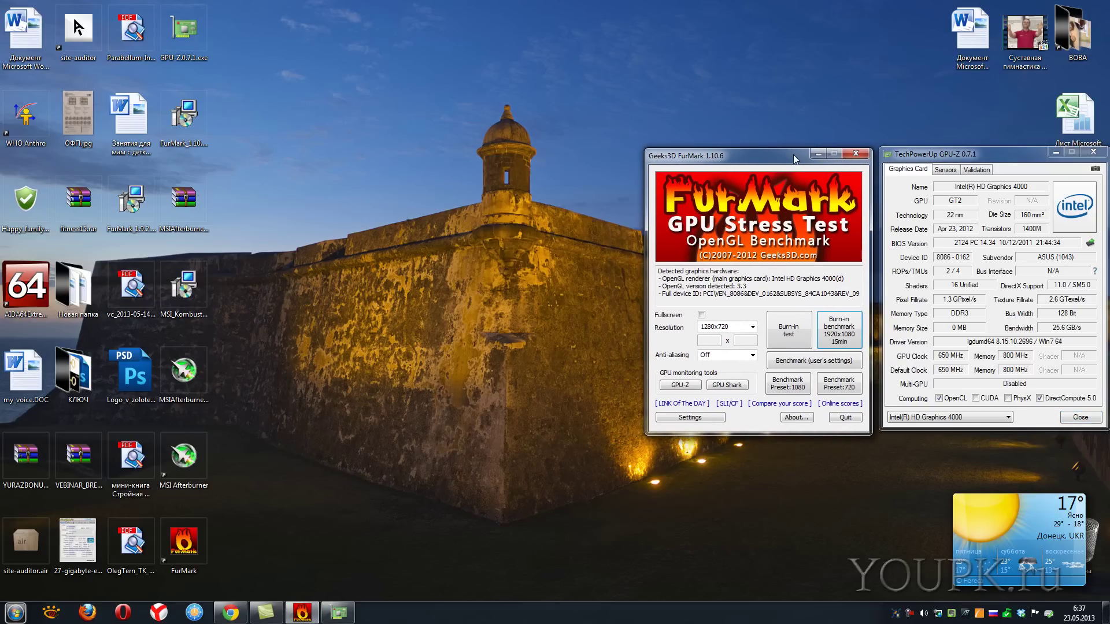
left_click(955, 156)
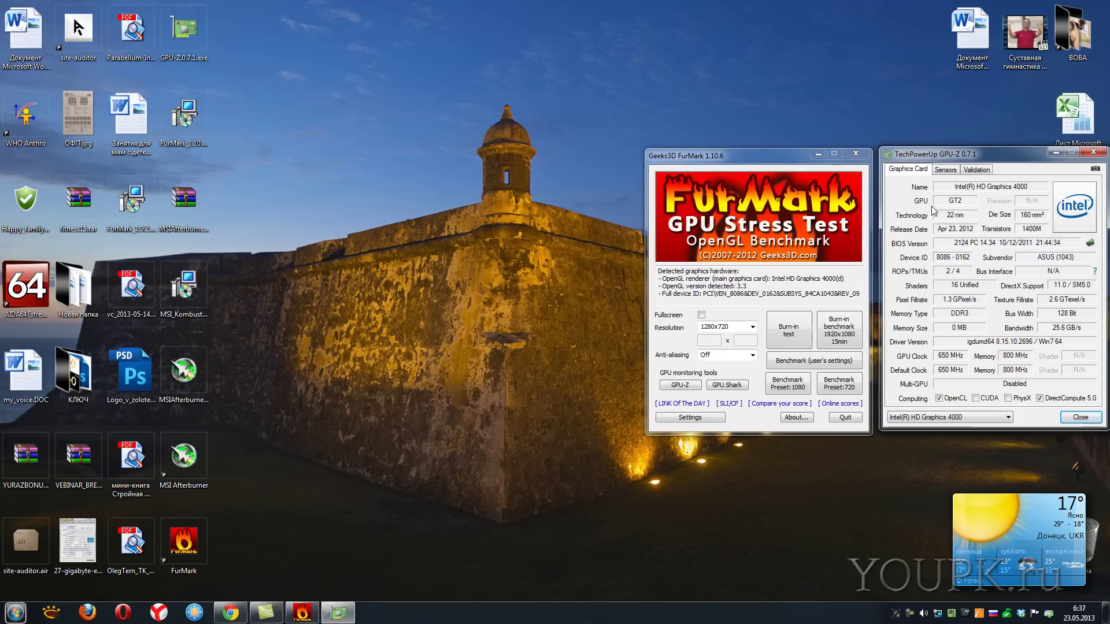
Show the GPU-Z sensor readings and examine the idle GPU temperature and power values
left_click(946, 170)
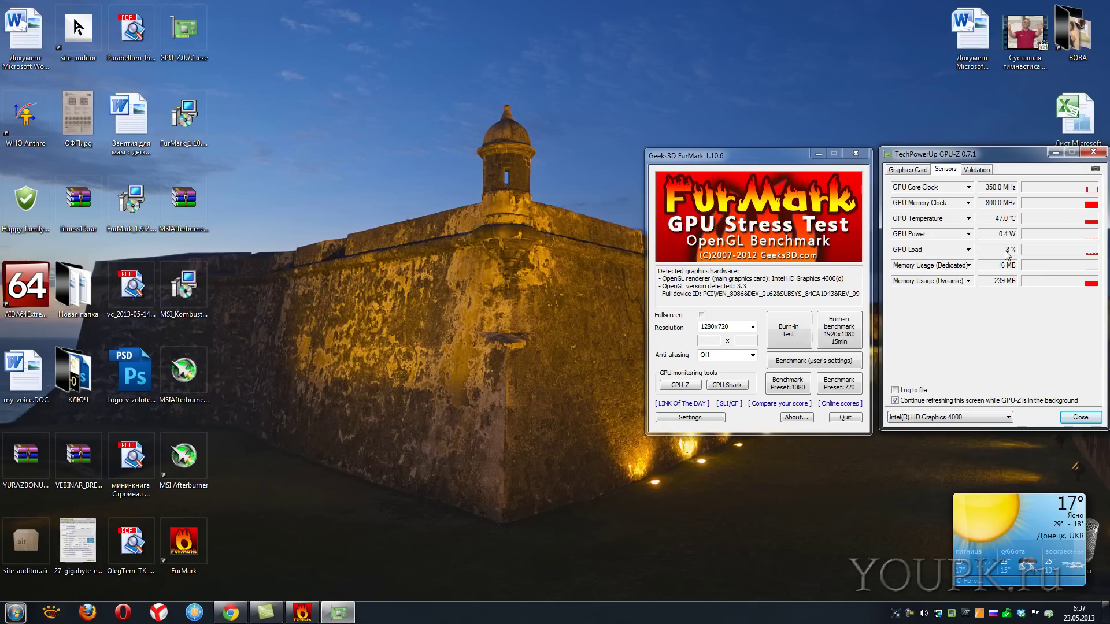
left_click(1000, 235)
left_click(997, 224)
left_click(996, 223)
left_click(997, 223)
left_click(990, 235)
left_click(990, 236)
left_click(990, 233)
left_click(990, 219)
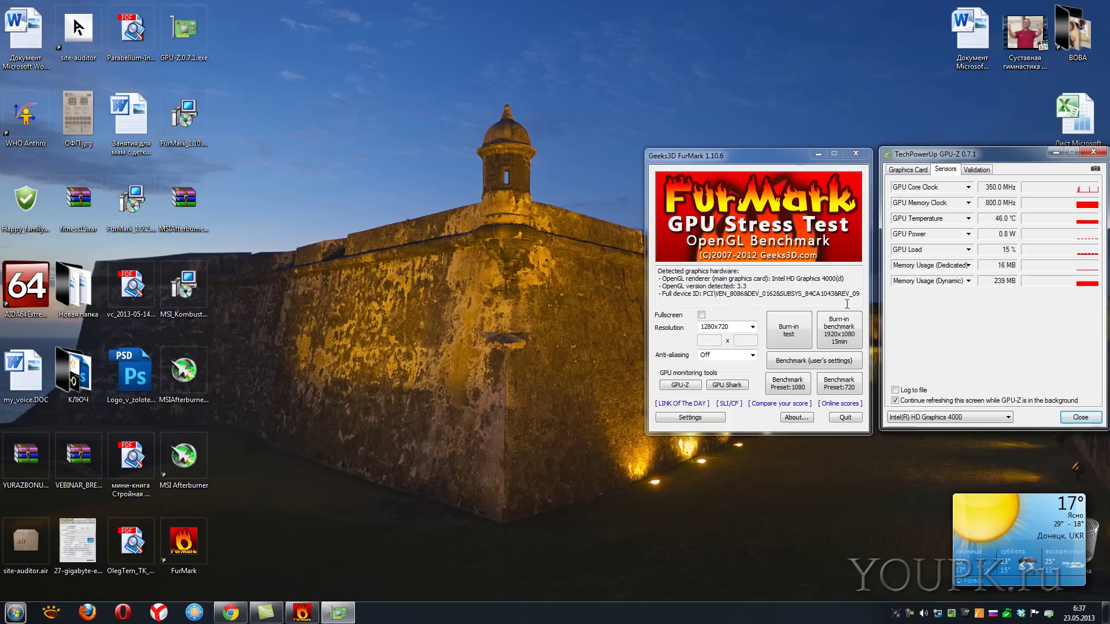
Run FurMark's burn-in test for about two minutes with its window clear of the GPU-Z sensors, and close the test window
left_click(790, 341)
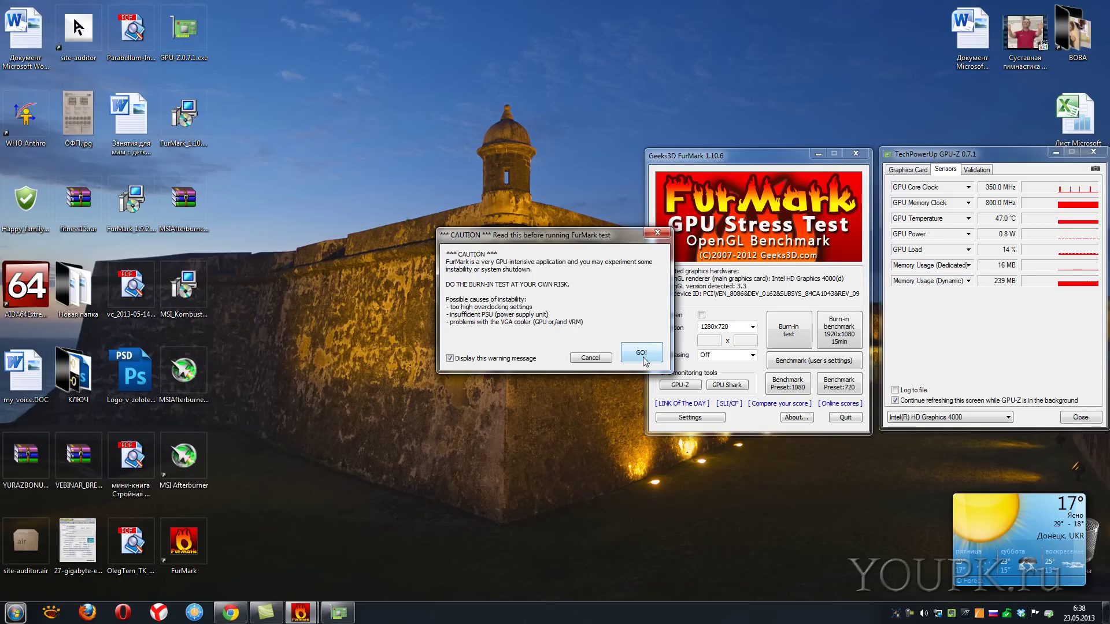
left_click(643, 356)
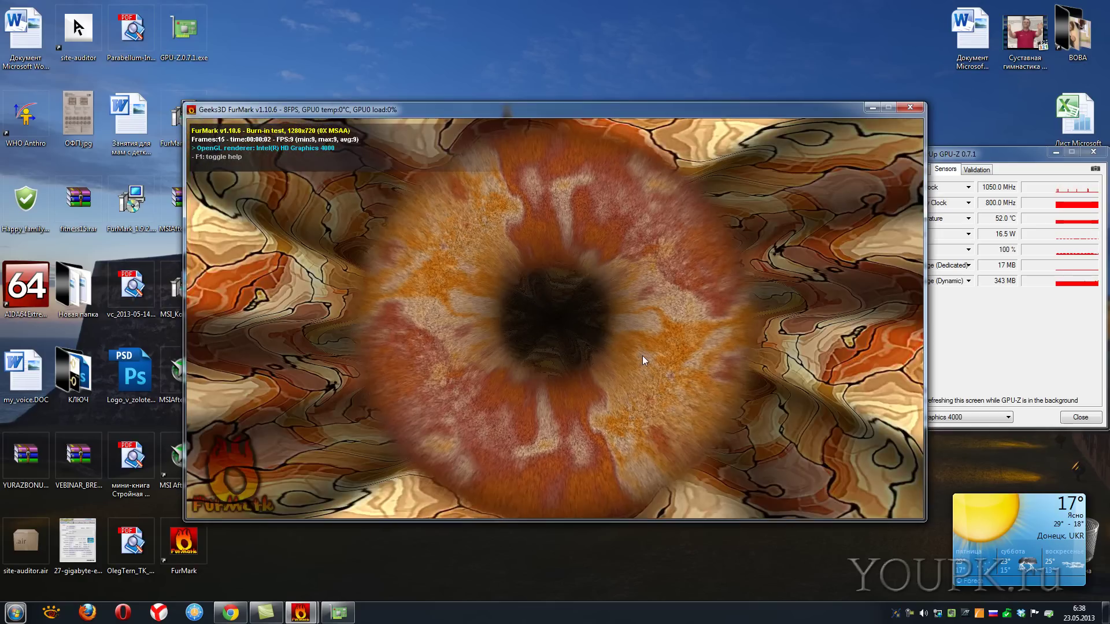
left_click_drag(630, 113, 566, 96)
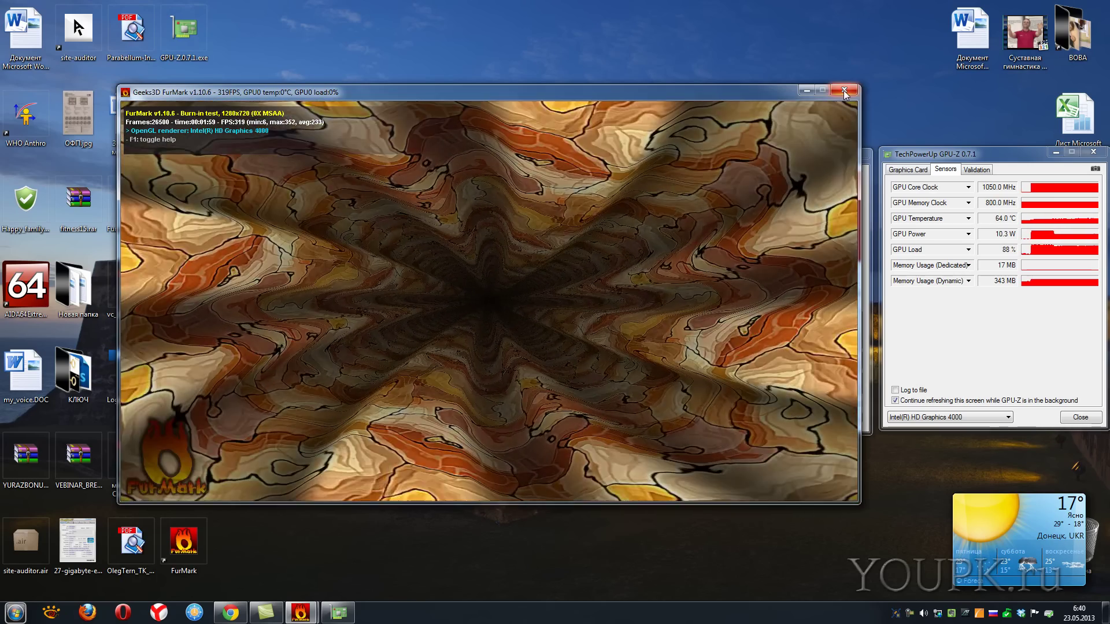
left_click(844, 90)
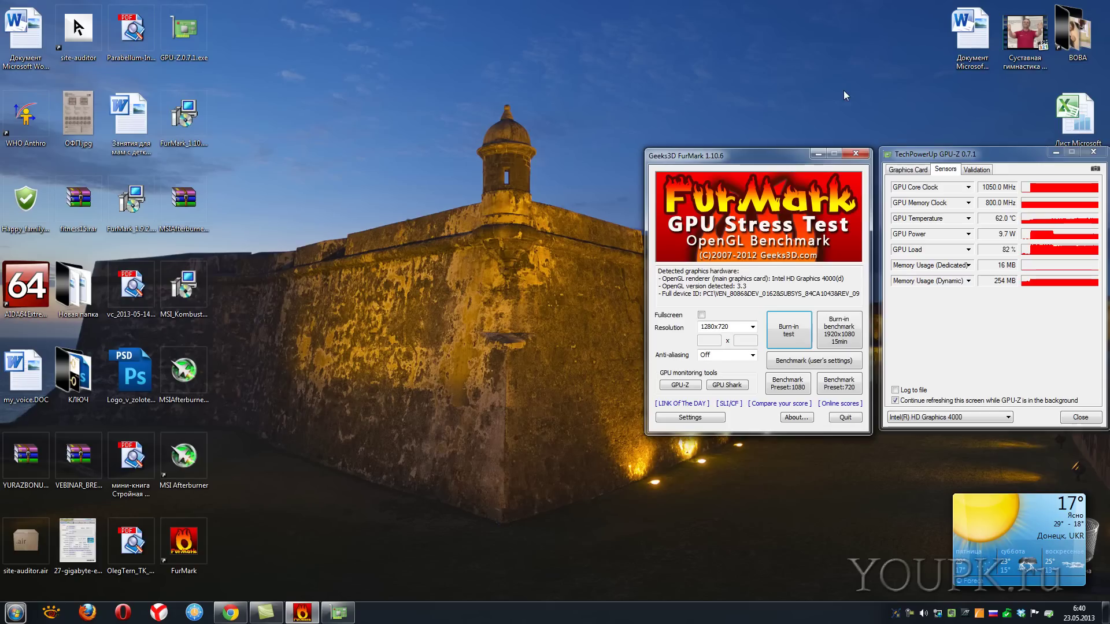